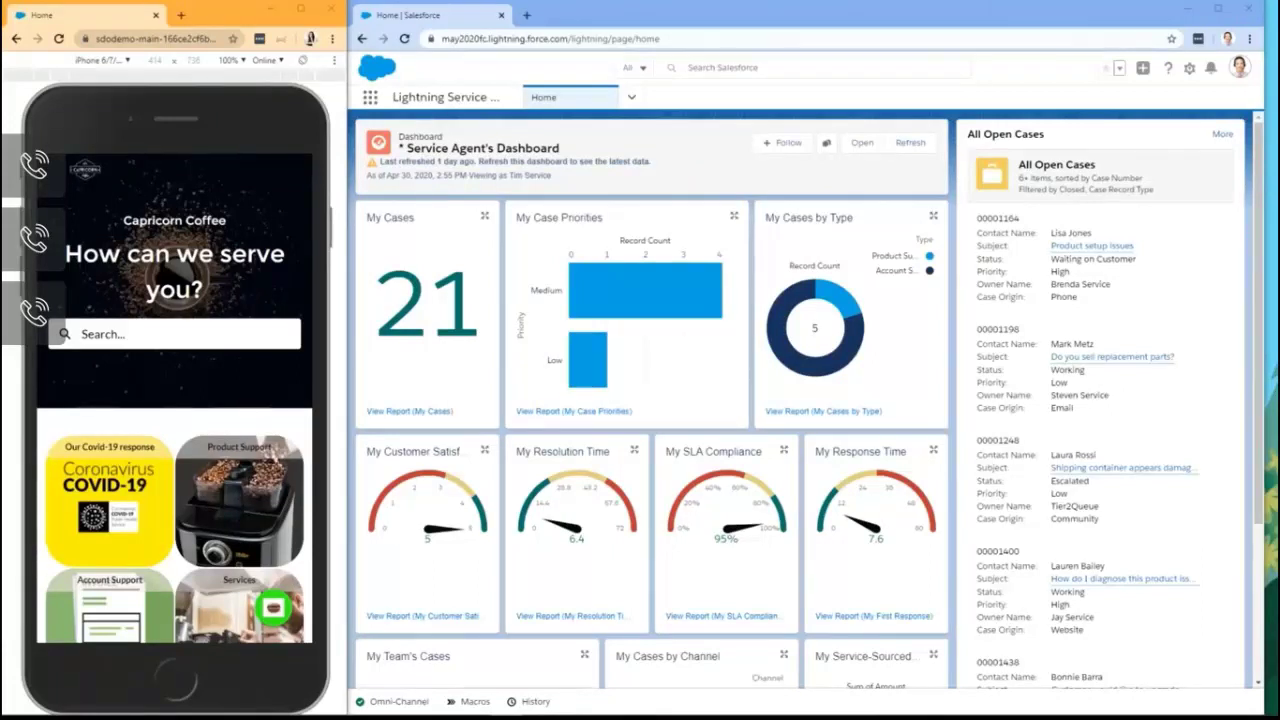
# Step: Confirm the Omni-Channel presence status is Chat - Available, then close the panel
pyautogui.click(393, 701)
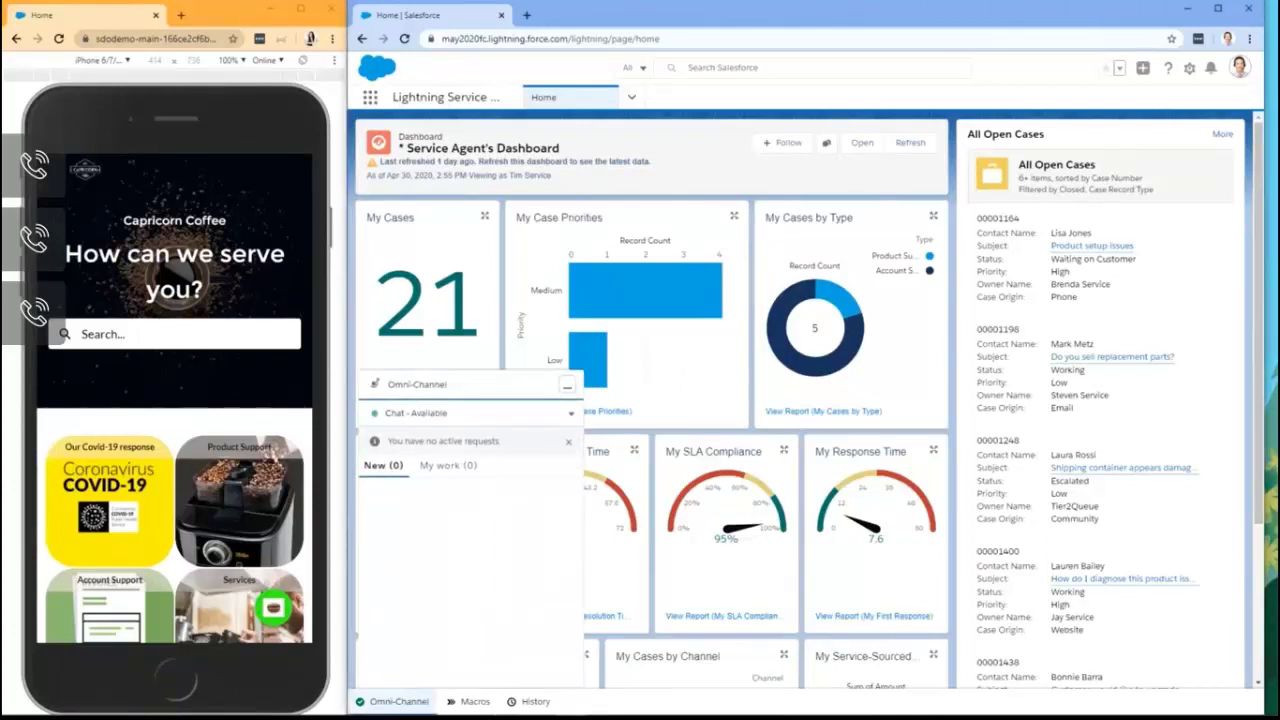
pyautogui.click(571, 413)
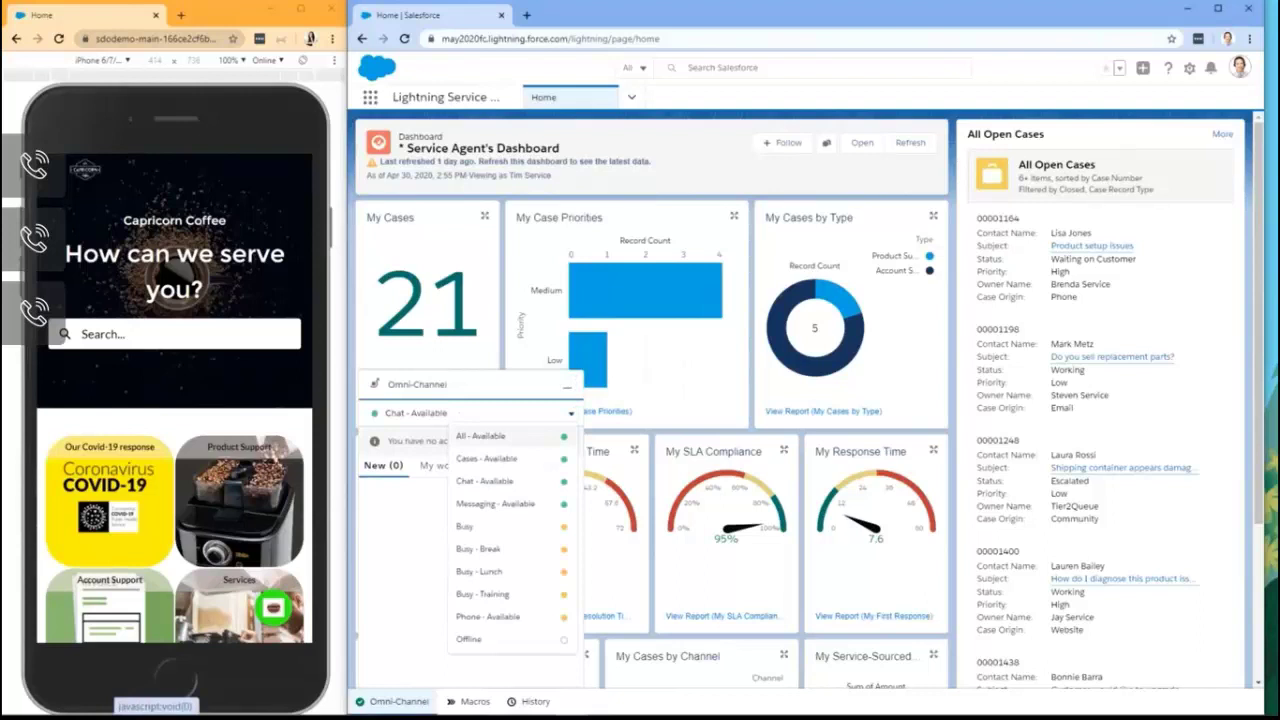
pyautogui.click(396, 701)
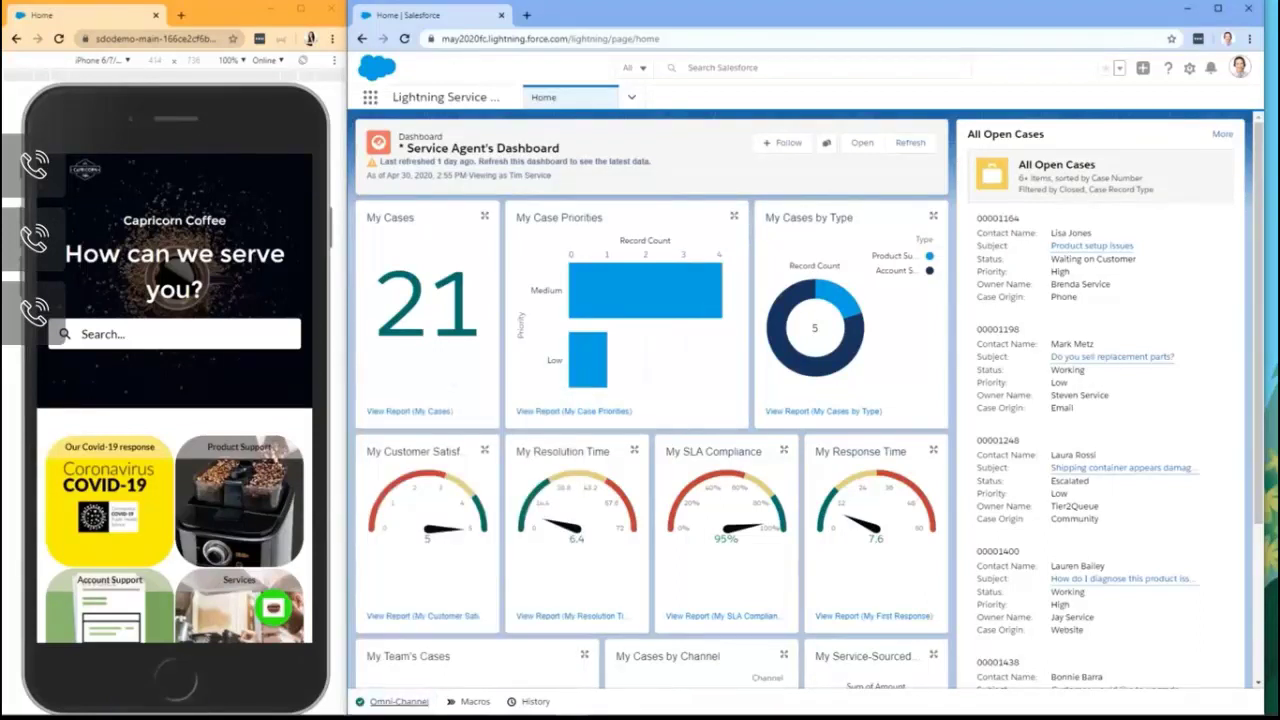
# Step: Bring up the contact support options on the Capricorn Coffee mobile site
pyautogui.scroll(-3, 175, 400)
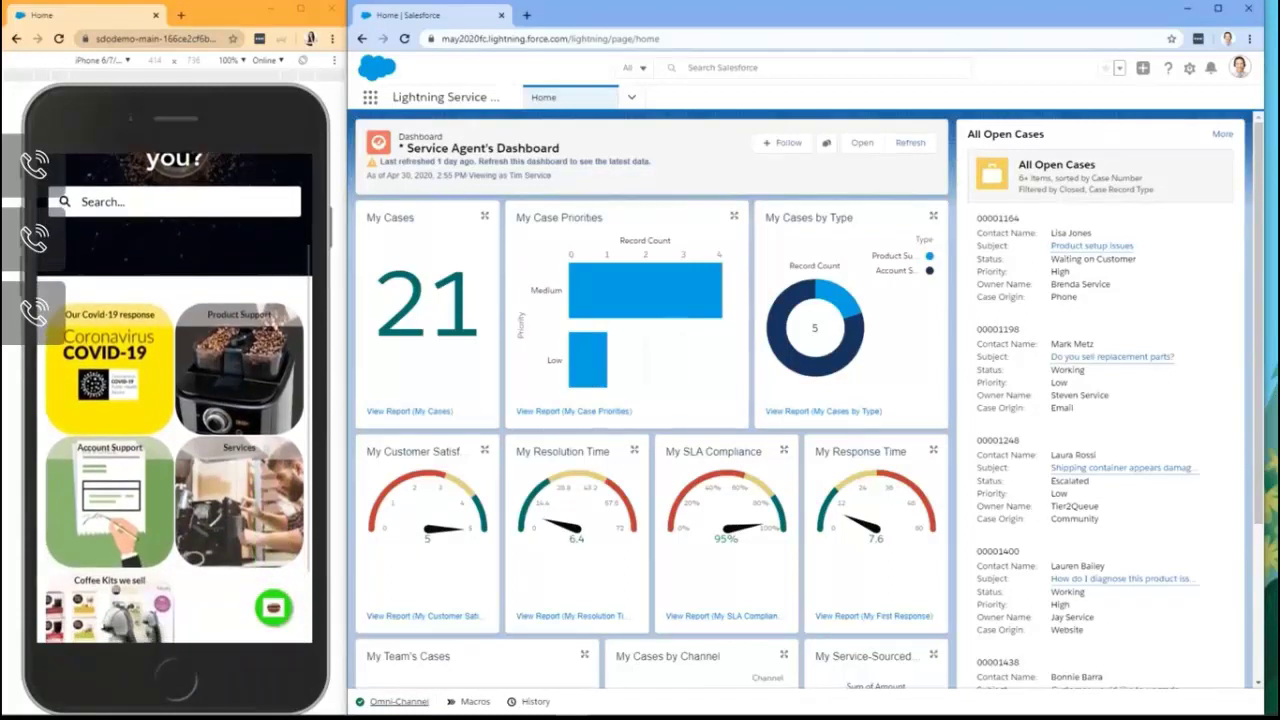
pyautogui.scroll(-2, 175, 400)
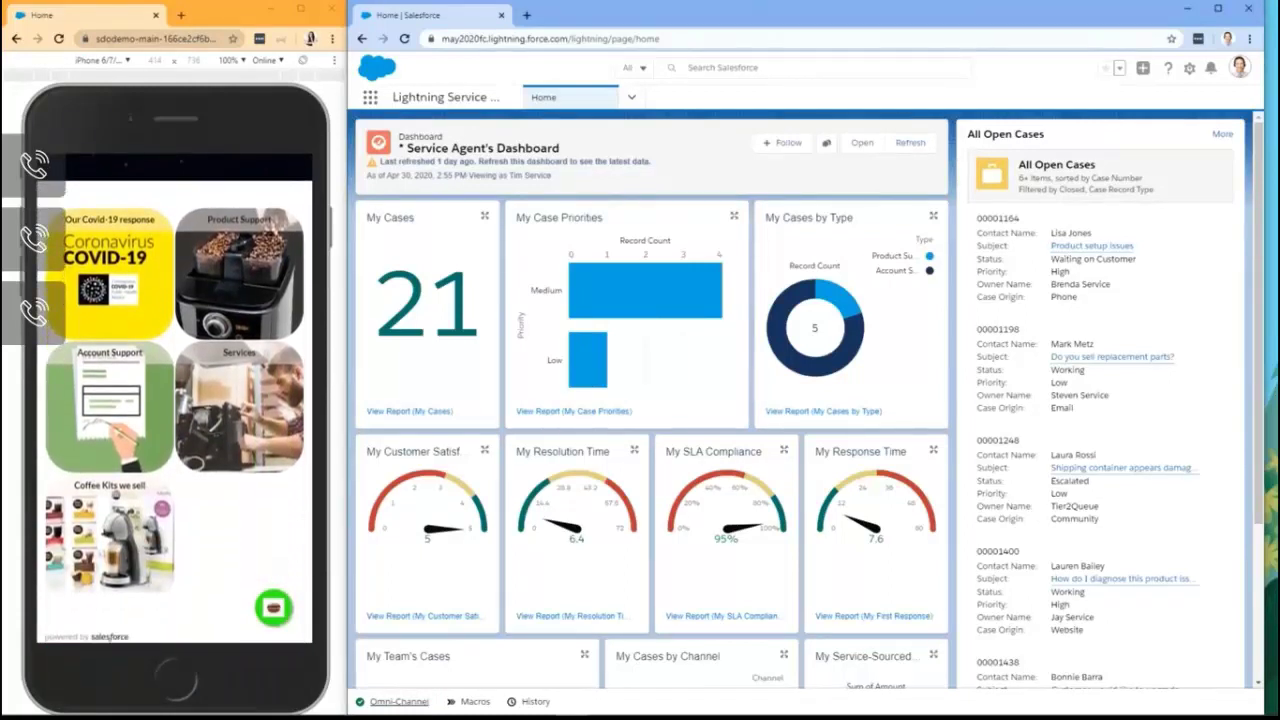
pyautogui.scroll(5, 175, 400)
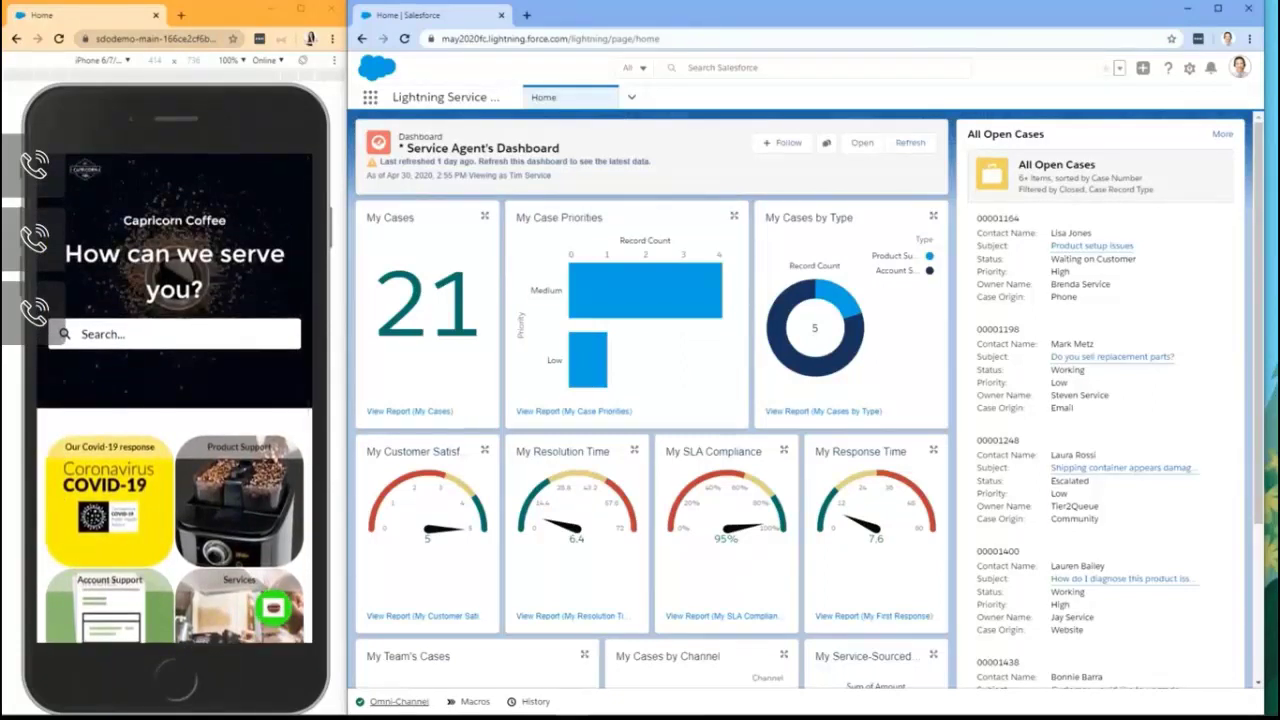
pyautogui.click(272, 607)
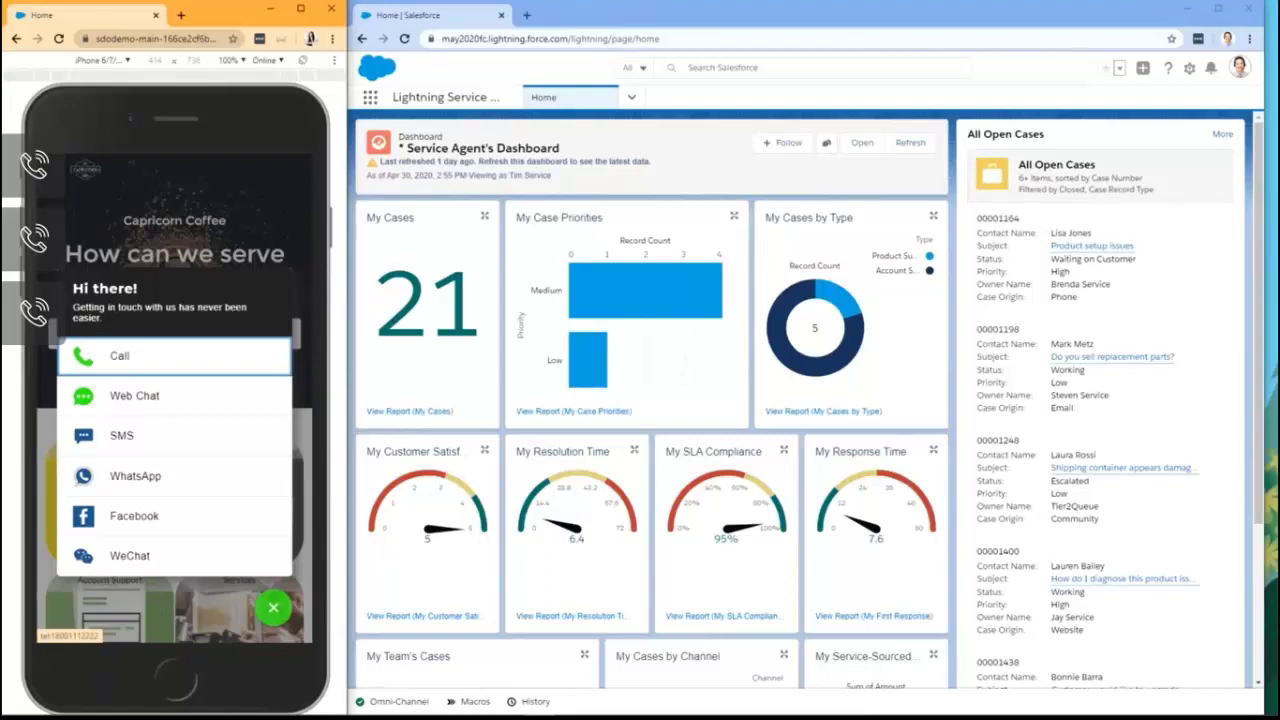
# Step: Start a Web Chat with the customer's first name, last name, email and subject 'Can I check my Order ?'
pyautogui.click(134, 395)
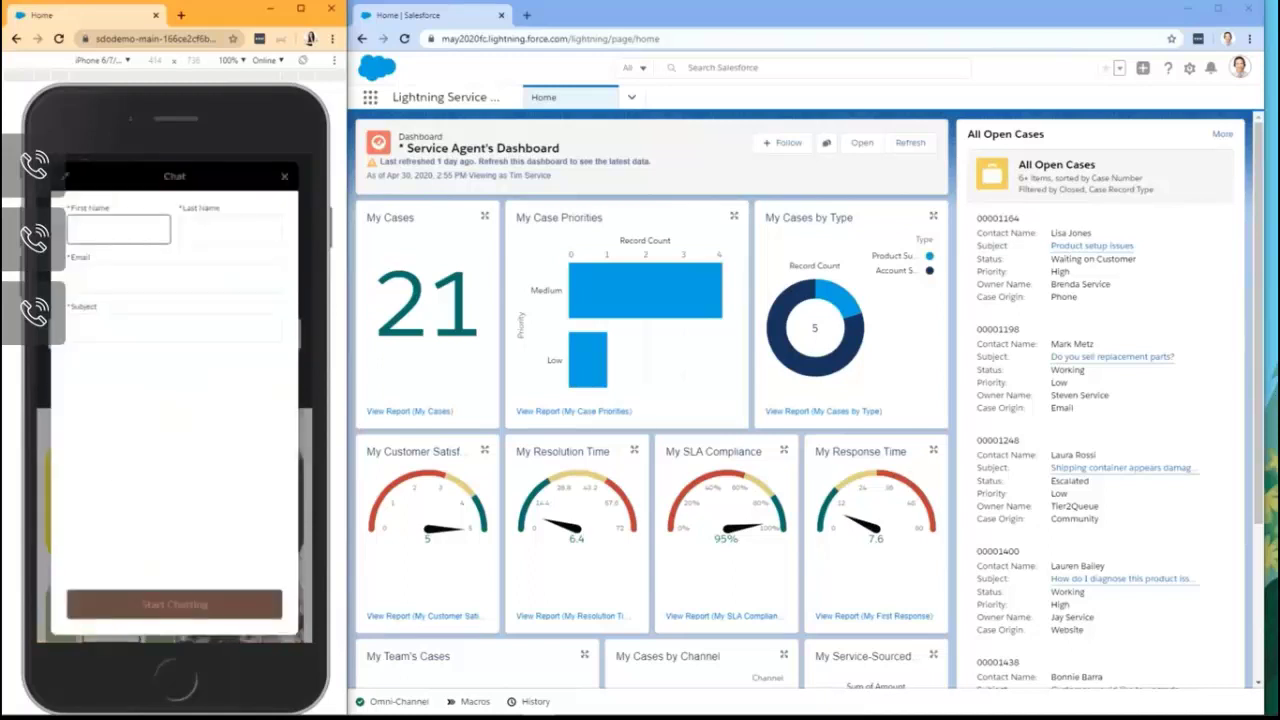
pyautogui.press('Tab')
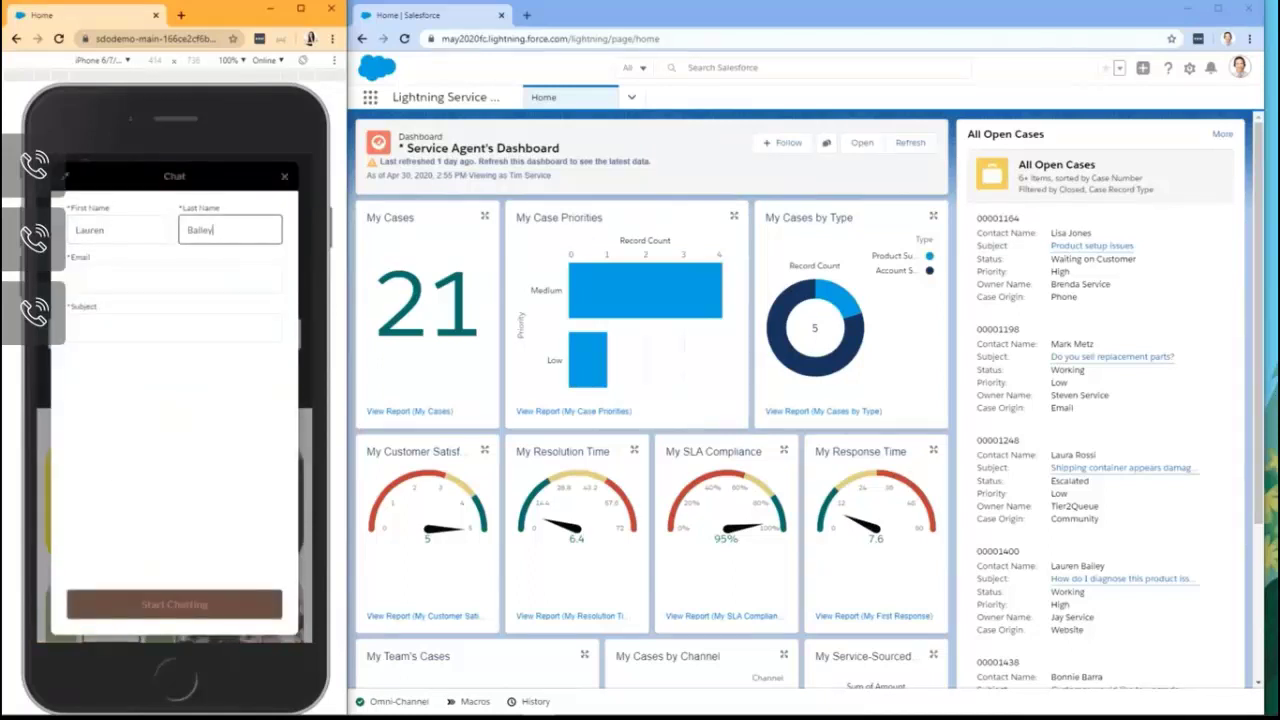
pyautogui.press('Tab')
pyautogui.write('lbailey@example.com')
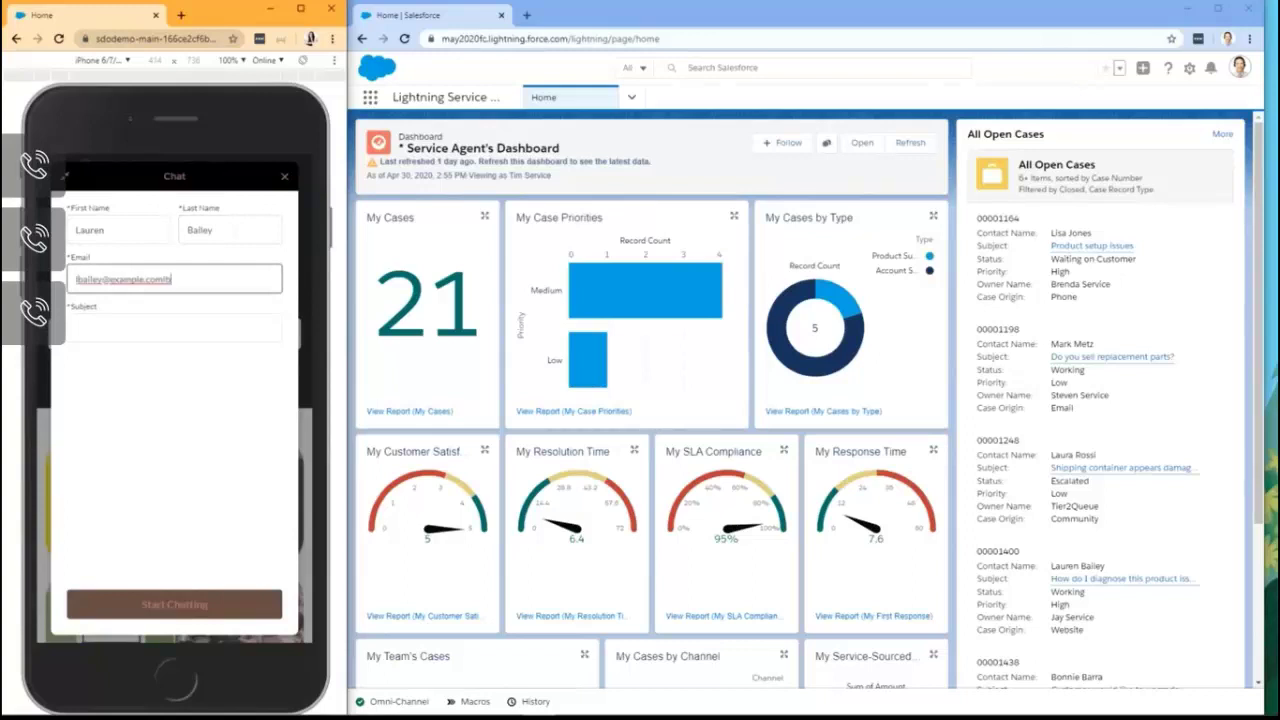
pyautogui.press('Tab')
pyautogui.write('Can I check my Order S')
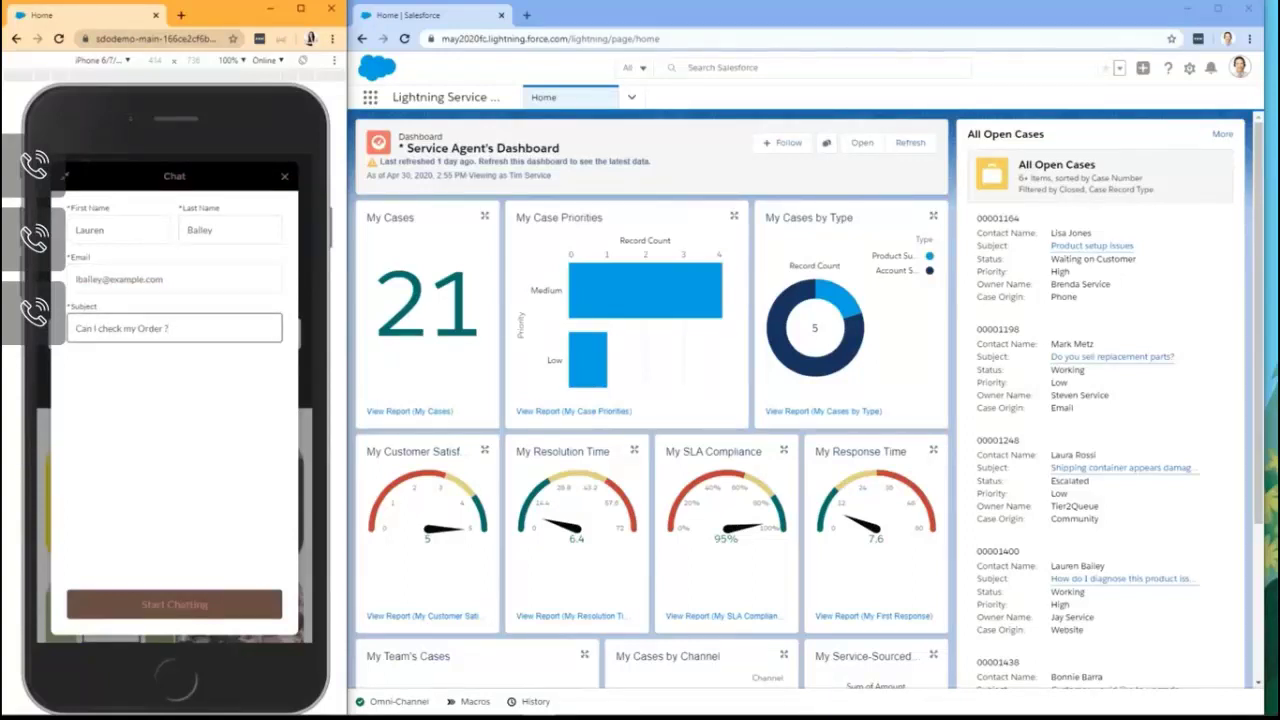
pyautogui.press('Return')
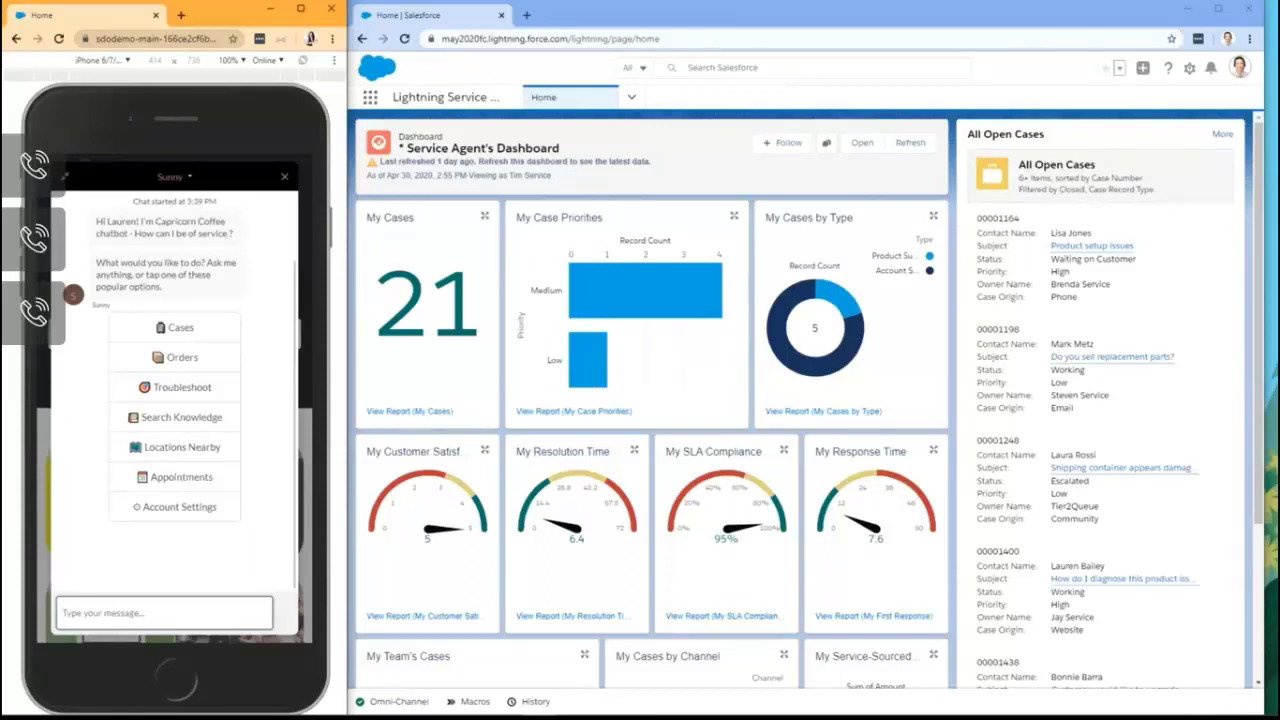
# Step: Check the bot's Cases option for the 'Can I check my Order?' case, then return to the main menu
pyautogui.click(181, 327)
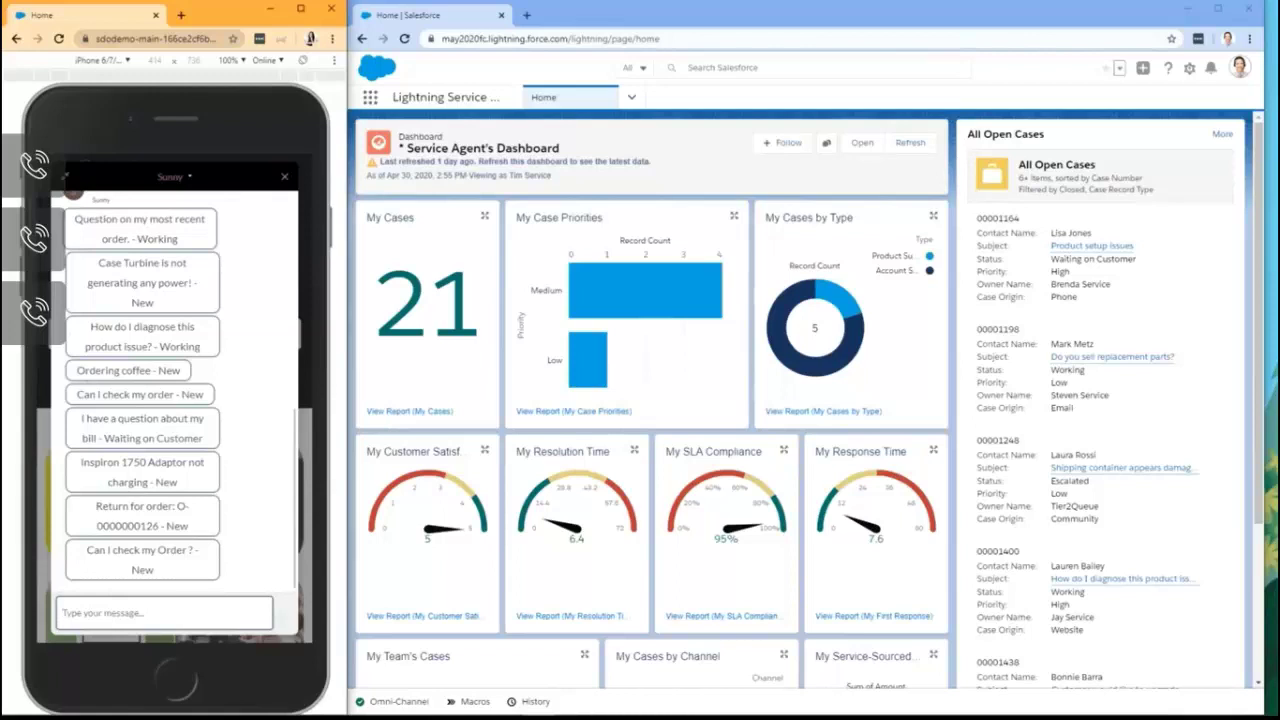
pyautogui.click(142, 559)
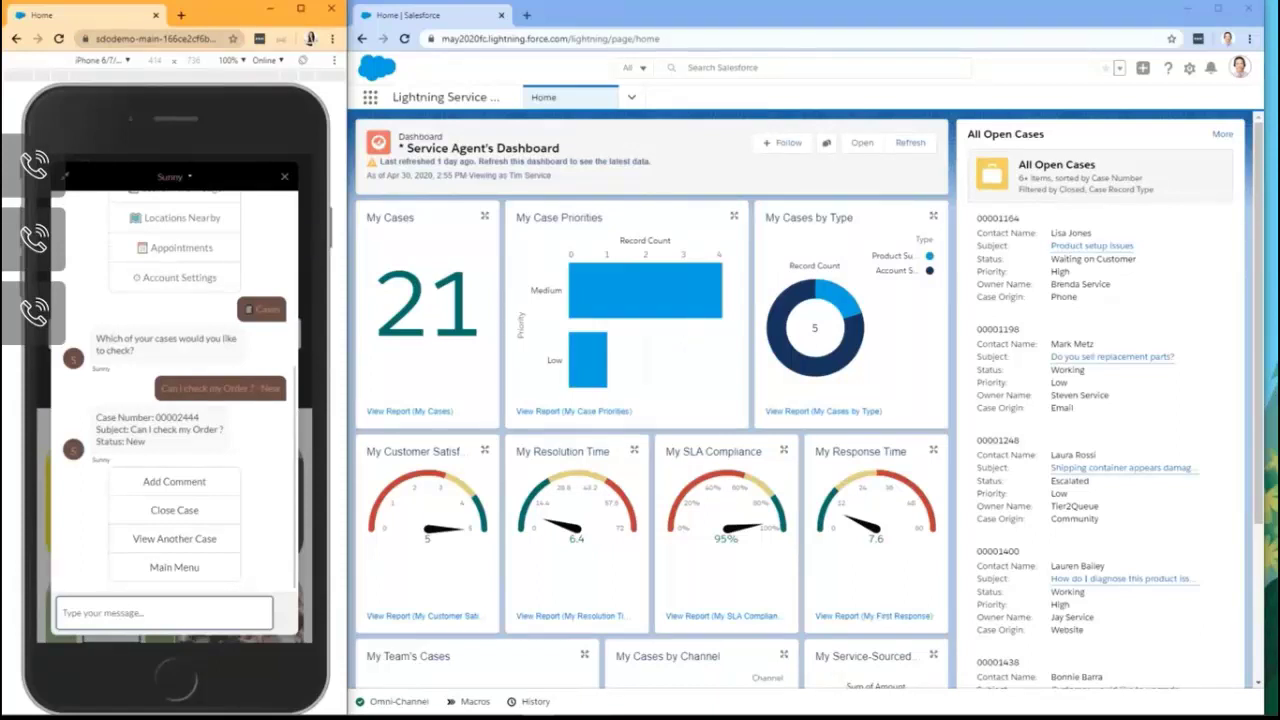
pyautogui.click(174, 567)
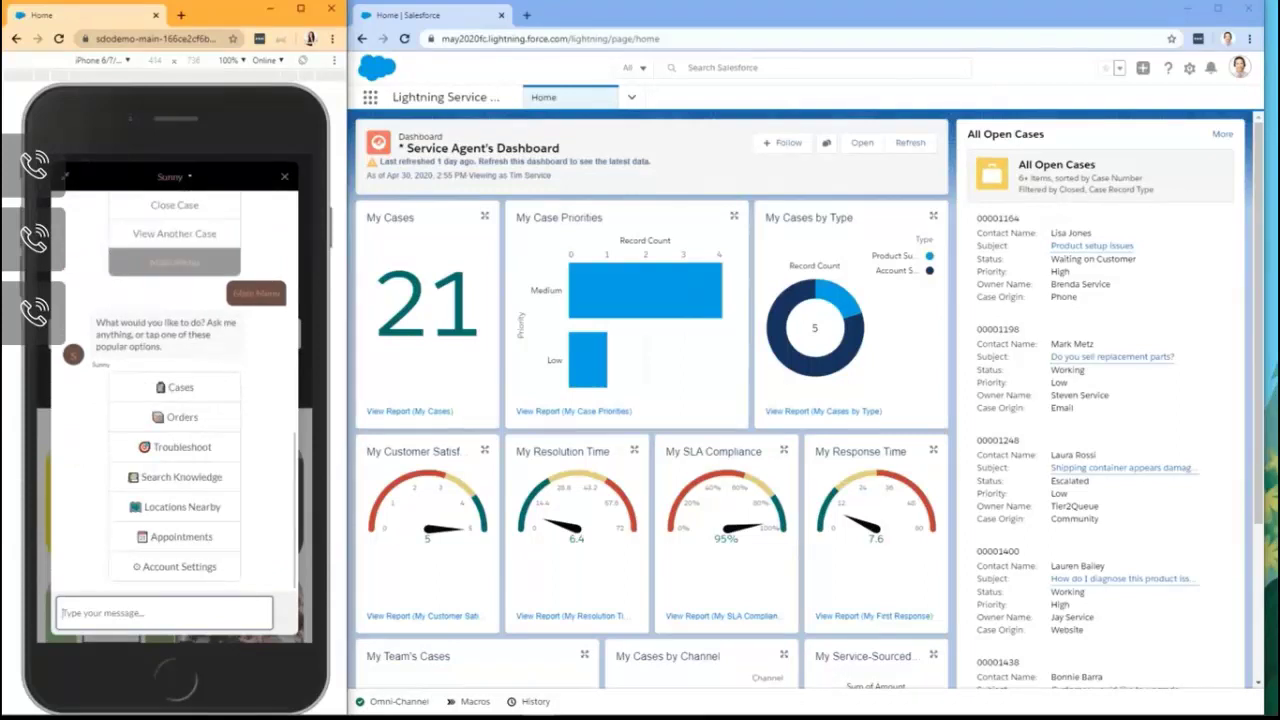
# Step: Search knowledge articles for 'store' across All product types and open the re-opening stores article
pyautogui.click(181, 477)
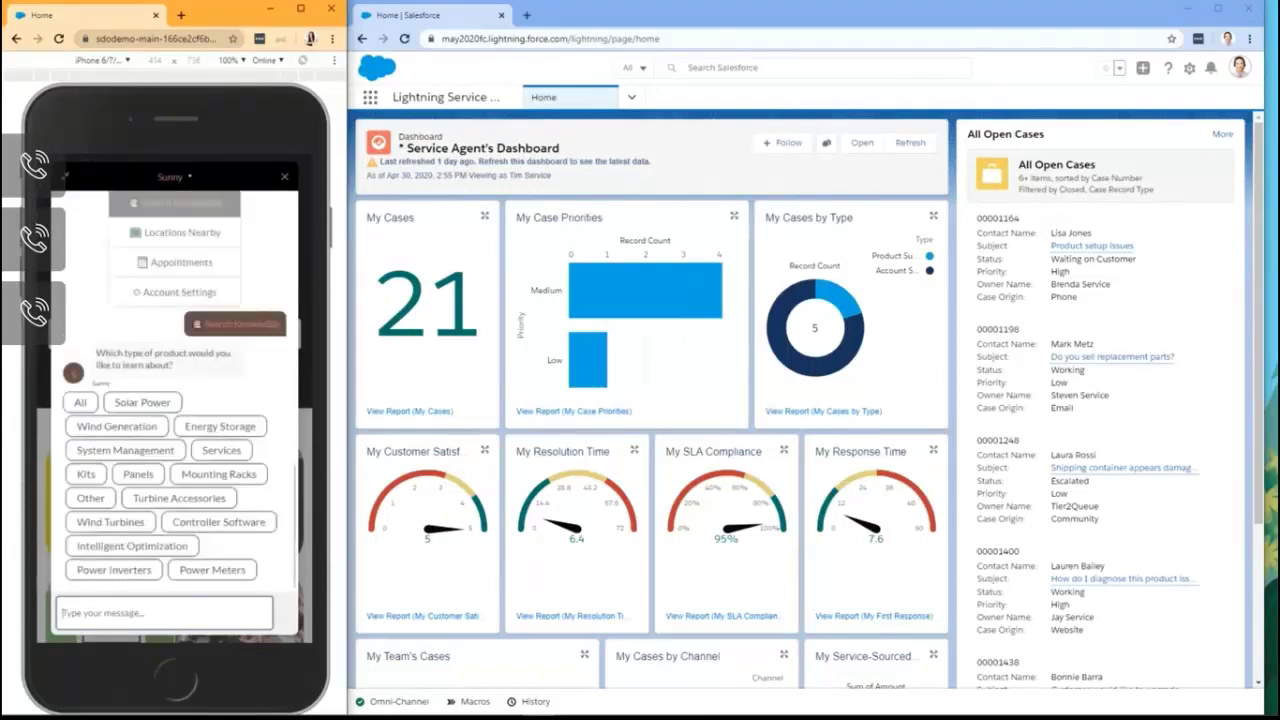
pyautogui.click(80, 402)
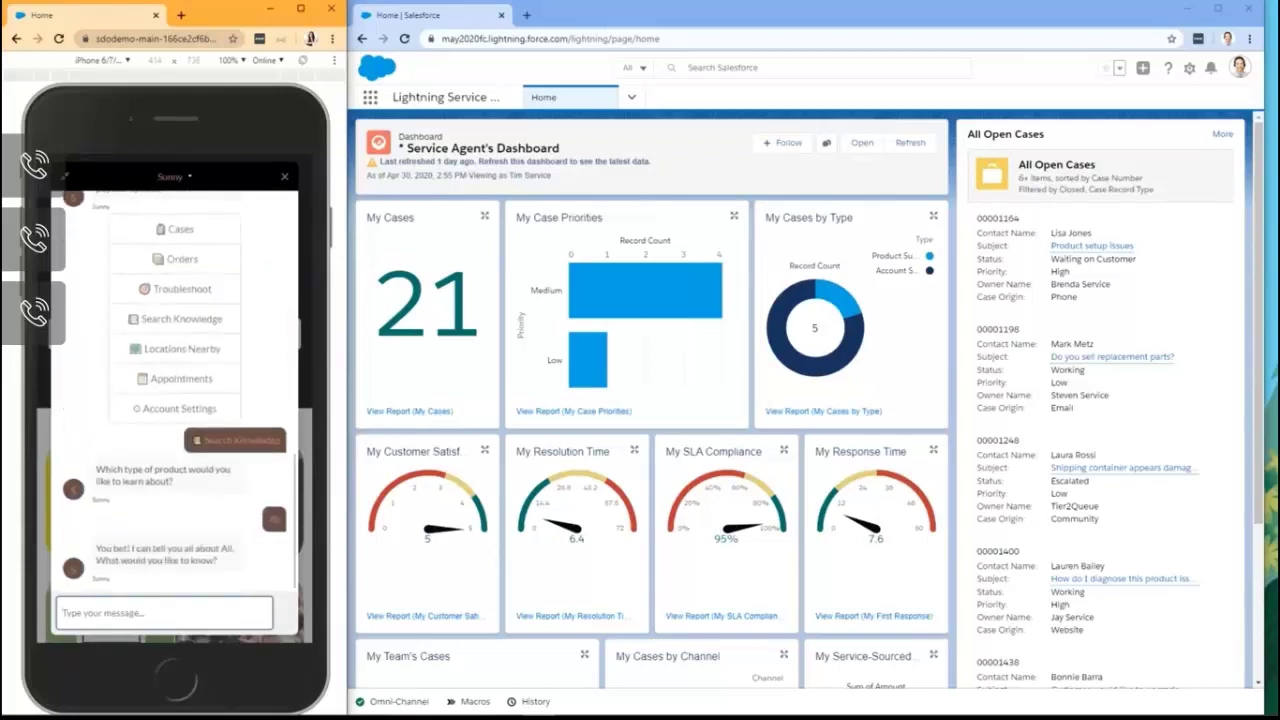
pyautogui.write('store')
pyautogui.press('Return')
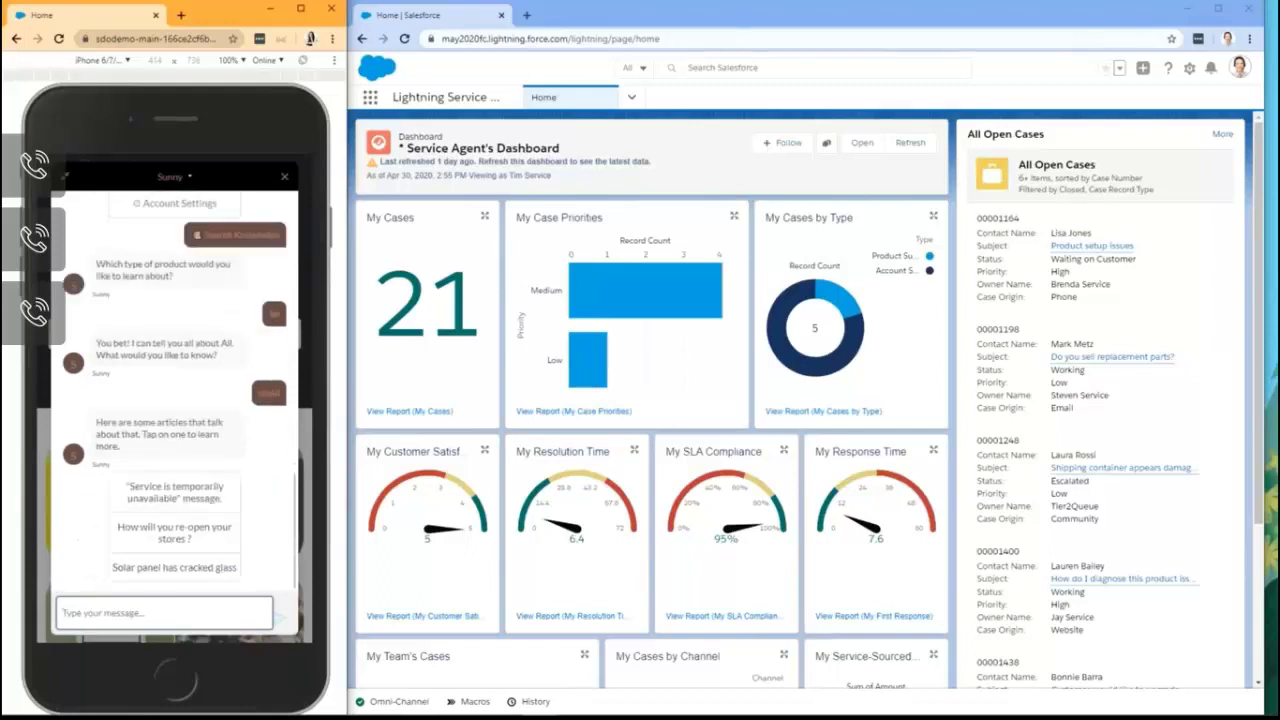
pyautogui.click(174, 532)
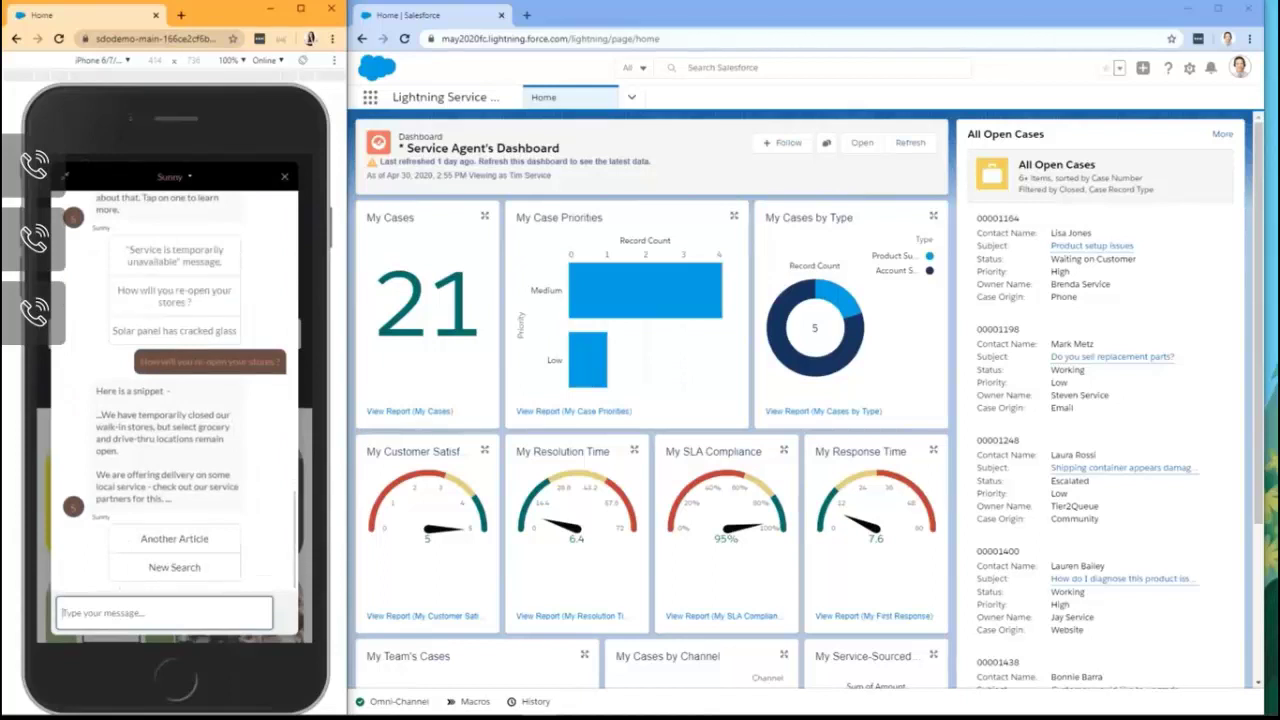
# Step: Send 'main menu' and then 'agent' to the bot to request a live agent
pyautogui.write('main menu')
pyautogui.press('Return')
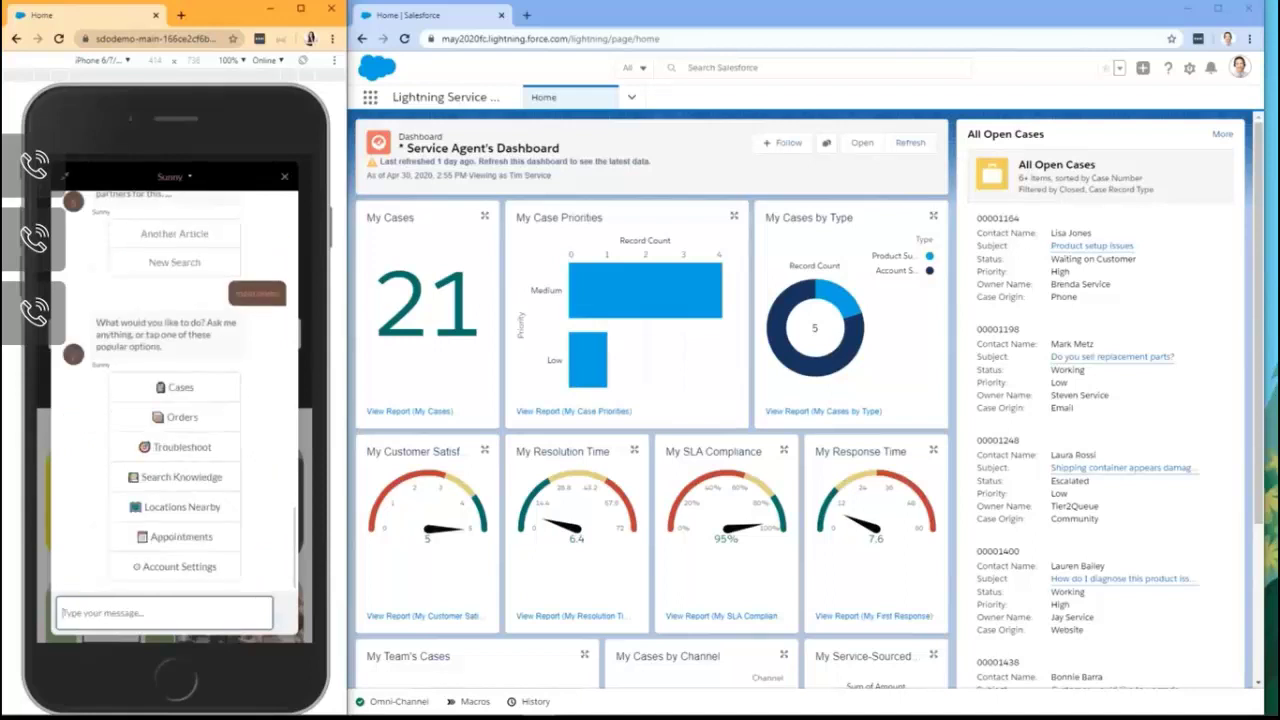
pyautogui.write('agent')
pyautogui.press('Return')
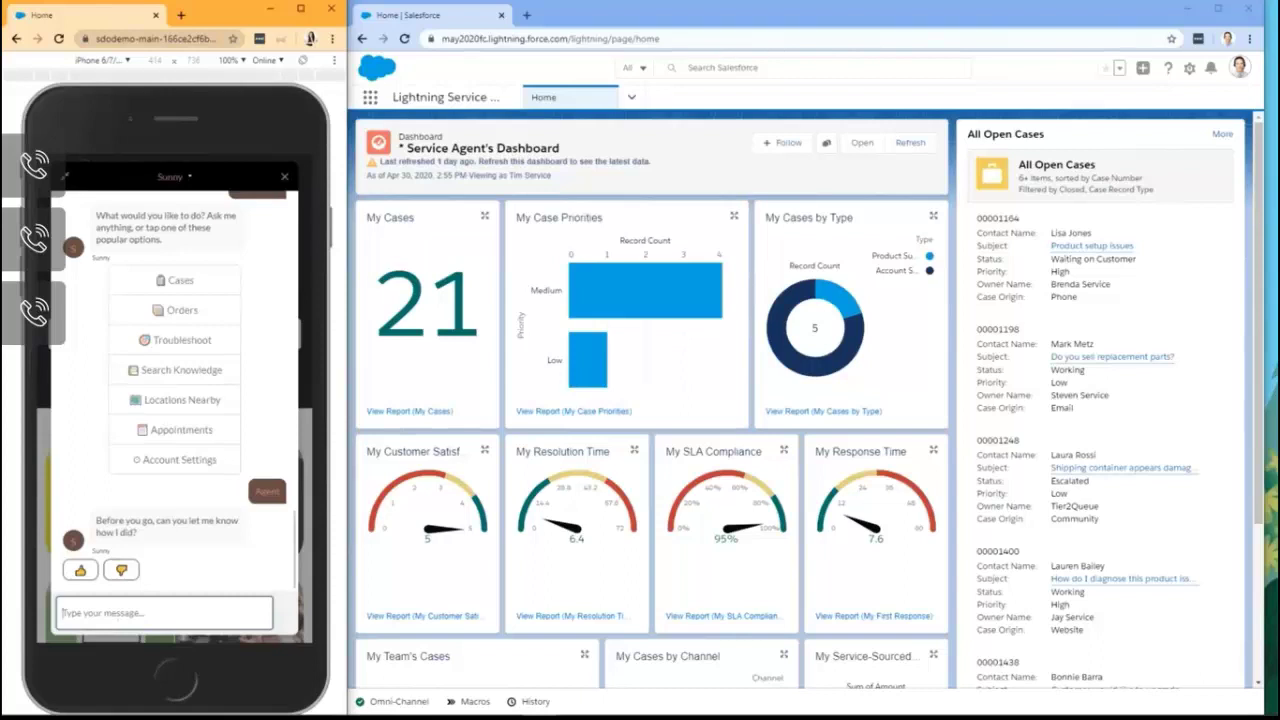
# Step: Rate the bot thumbs-up and check Omni-Channel for the incoming chat transfer
pyautogui.click(80, 570)
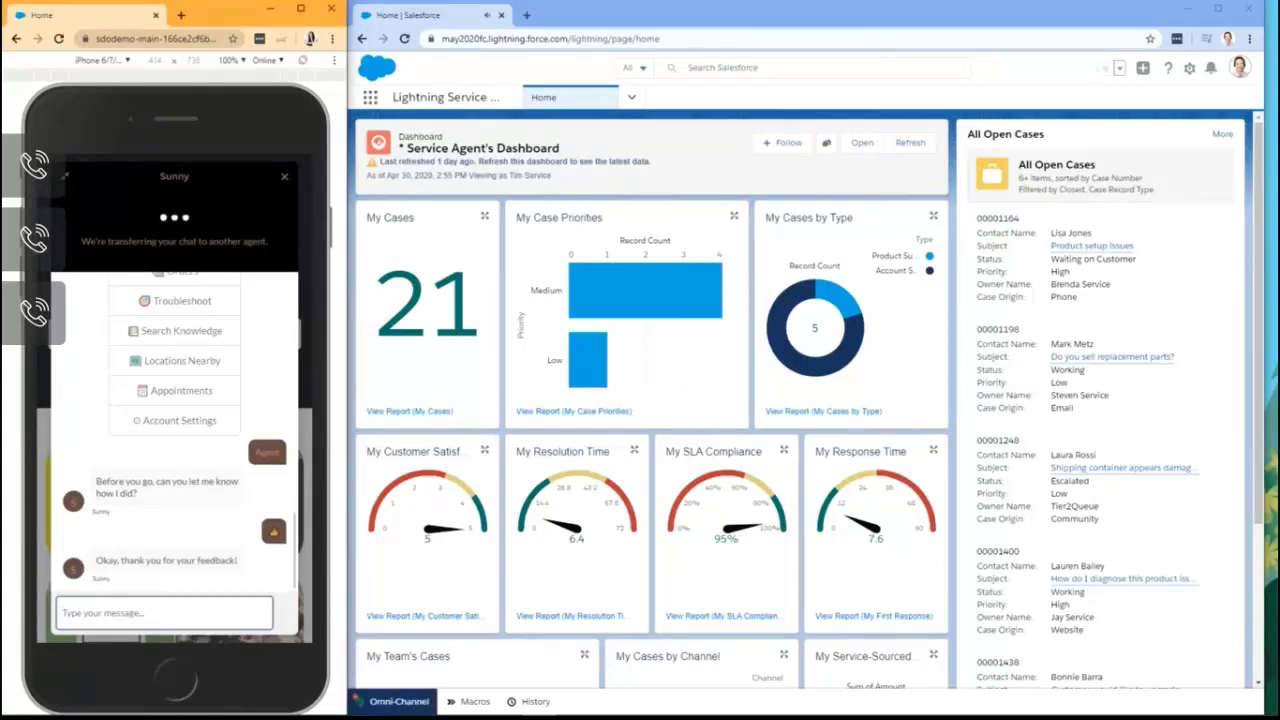
pyautogui.click(398, 701)
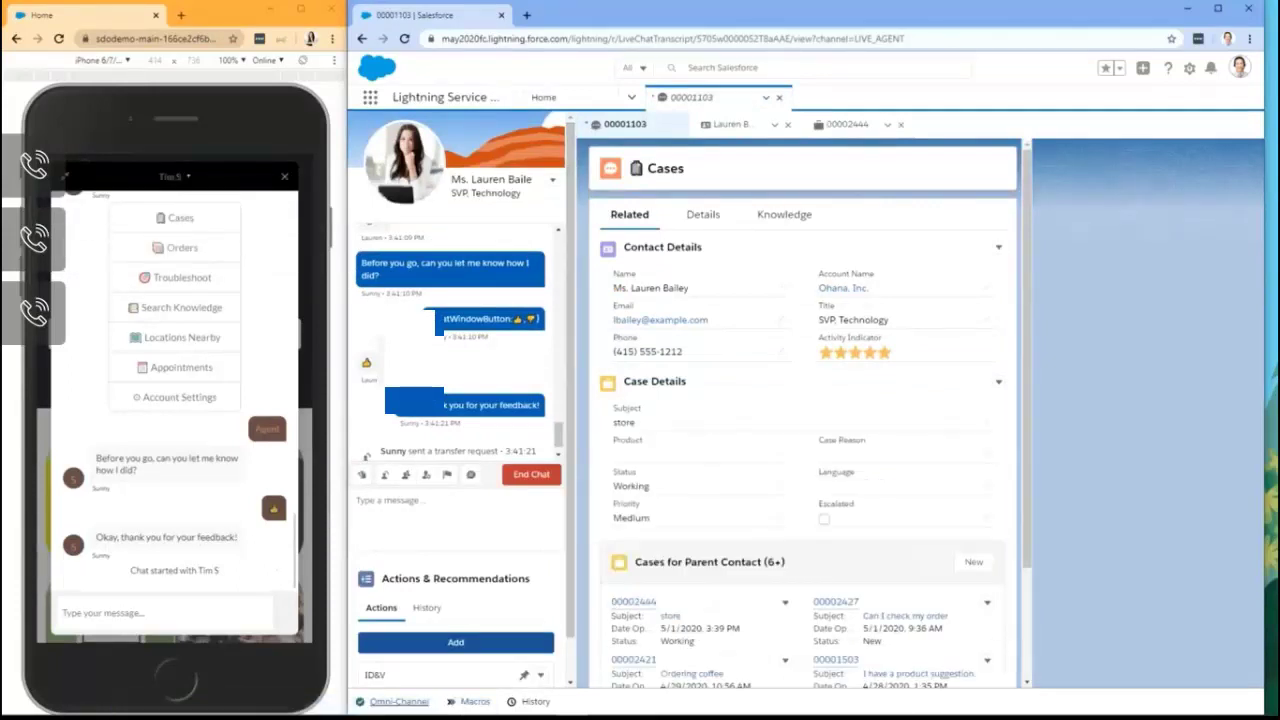
# Step: Send the customer 'How can I help ?' and open her contact record subtab
pyautogui.click(455, 510)
pyautogui.write('H')
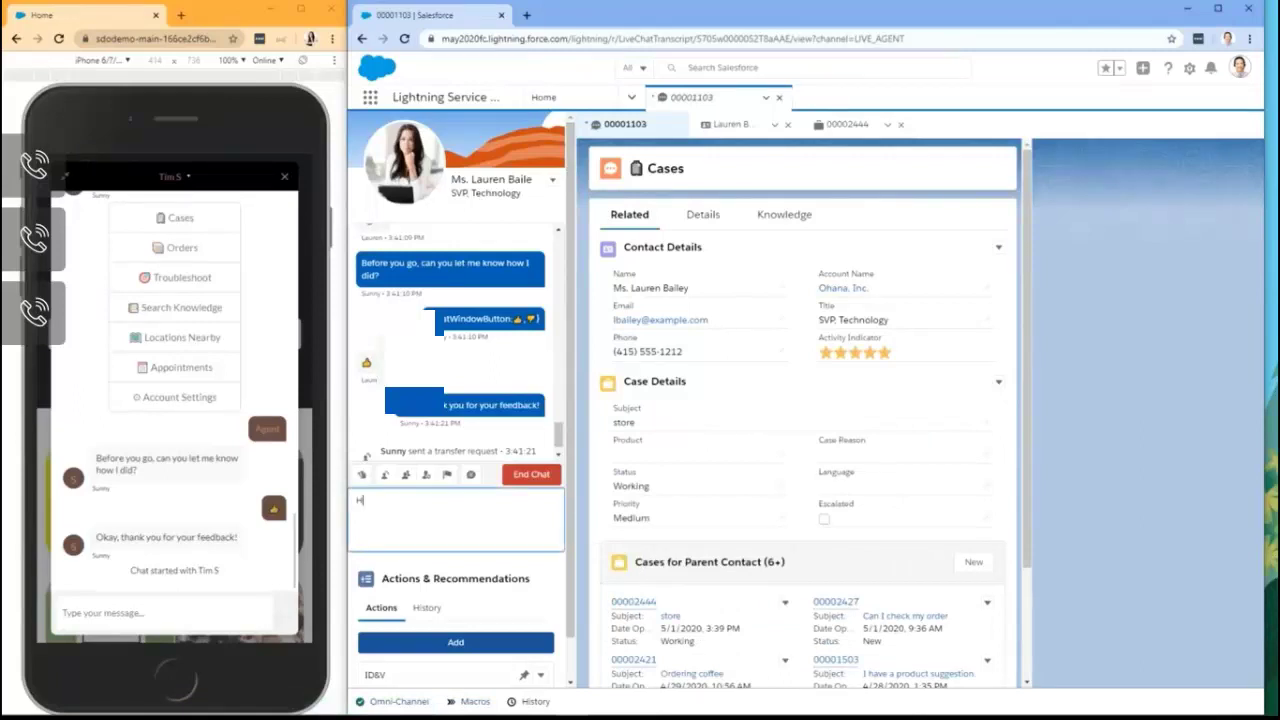
pyautogui.write('ow can')
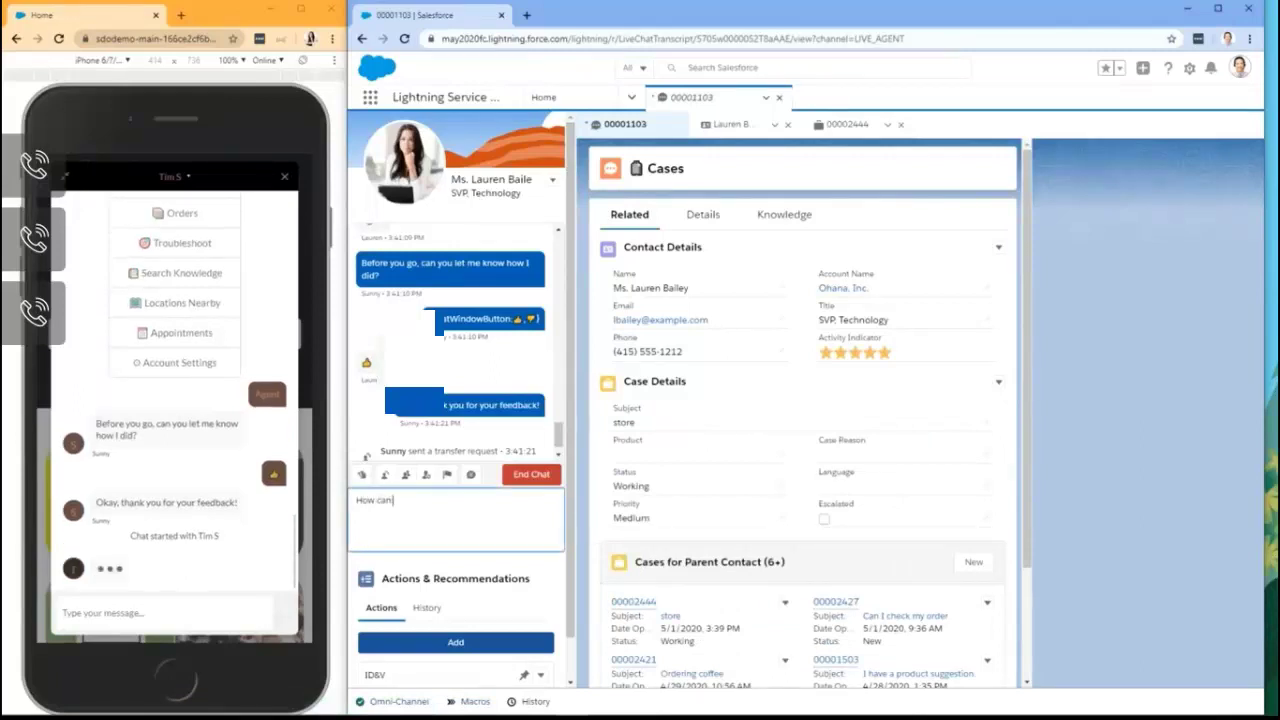
pyautogui.write(' I help ?')
pyautogui.press('Return')
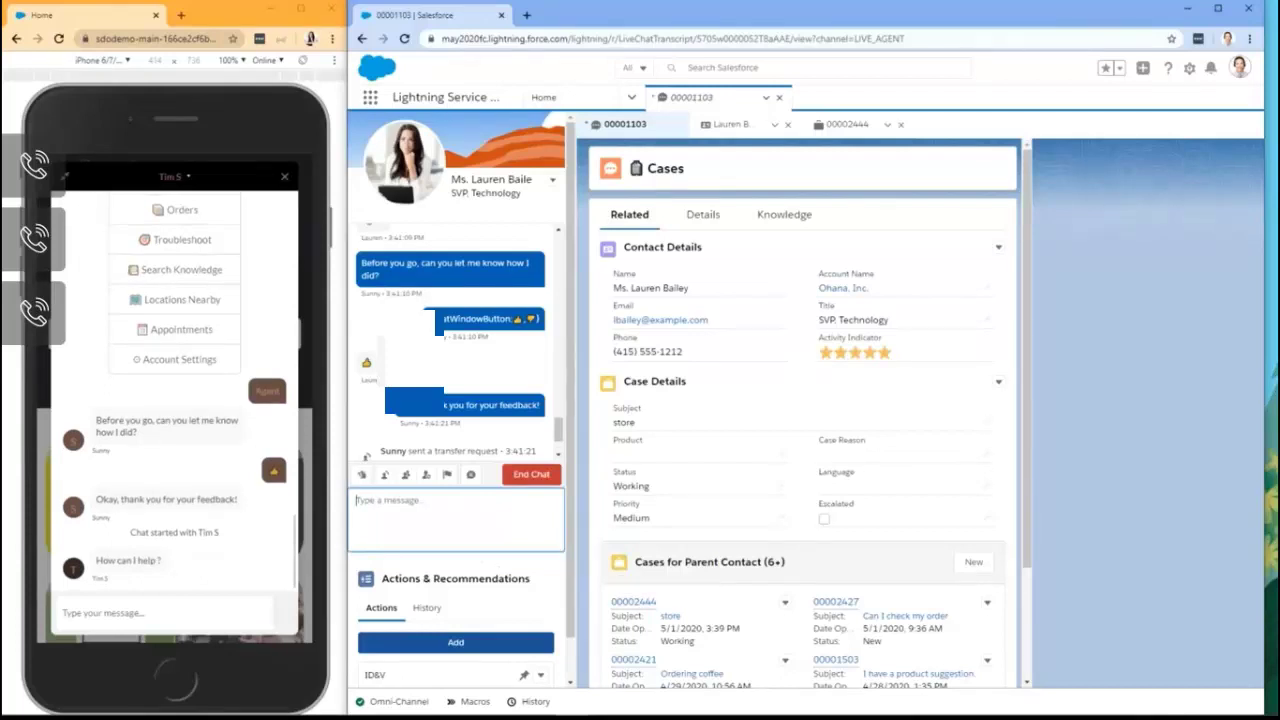
pyautogui.click(731, 124)
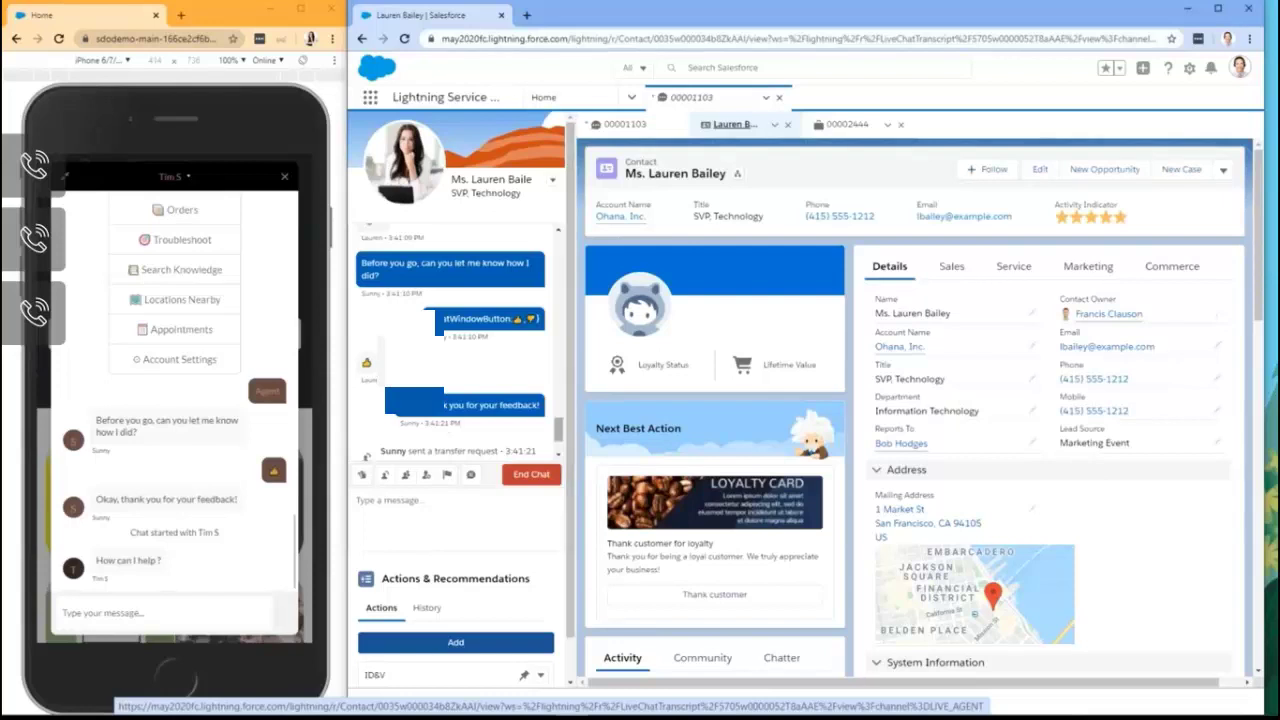
# Step: Scroll through the earlier bot transcript and bring up the Quick Text replies list
pyautogui.scroll(3, 450, 340)
pyautogui.scroll(-1, 450, 340)
pyautogui.scroll(4, 450, 340)
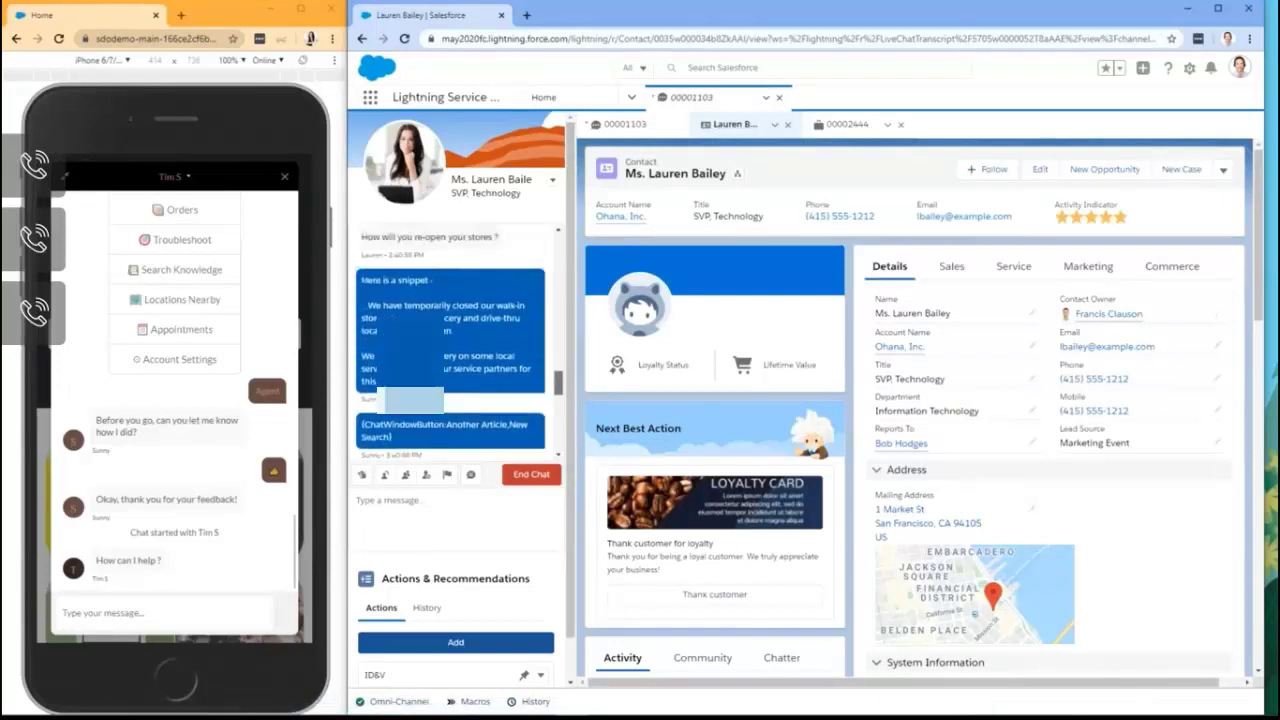
pyautogui.scroll(5, 450, 340)
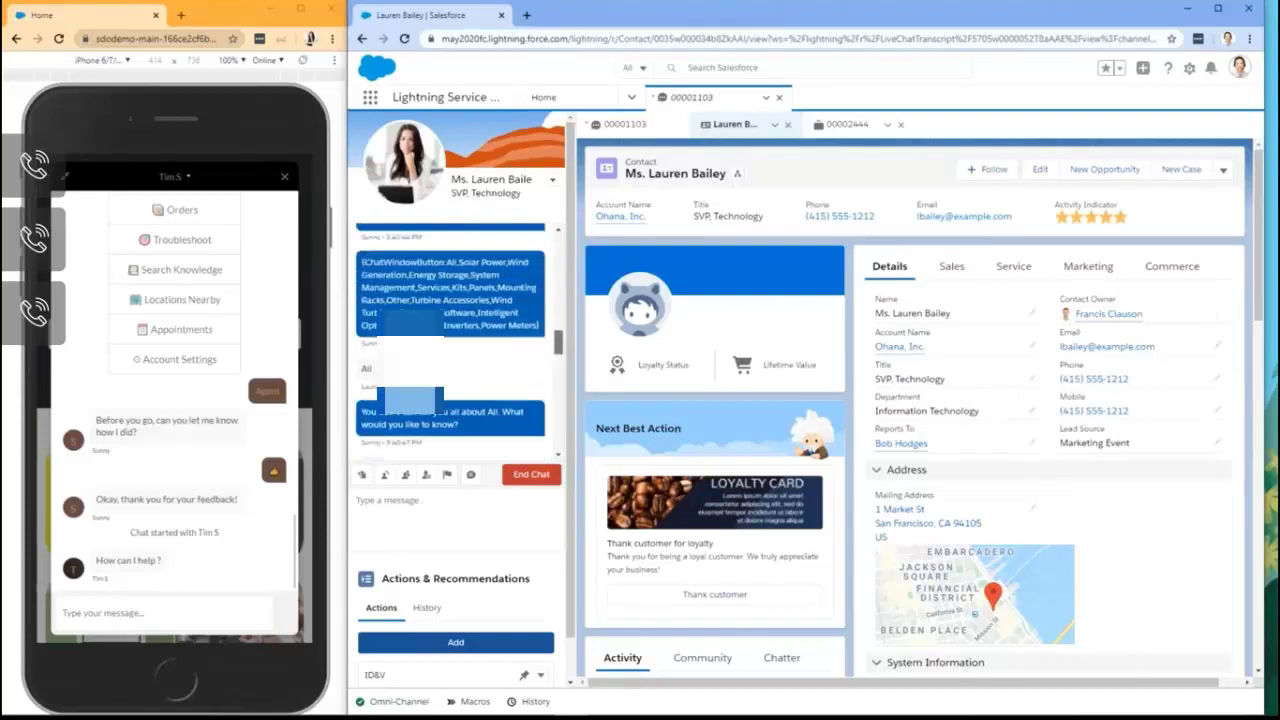
pyautogui.scroll(3, 450, 340)
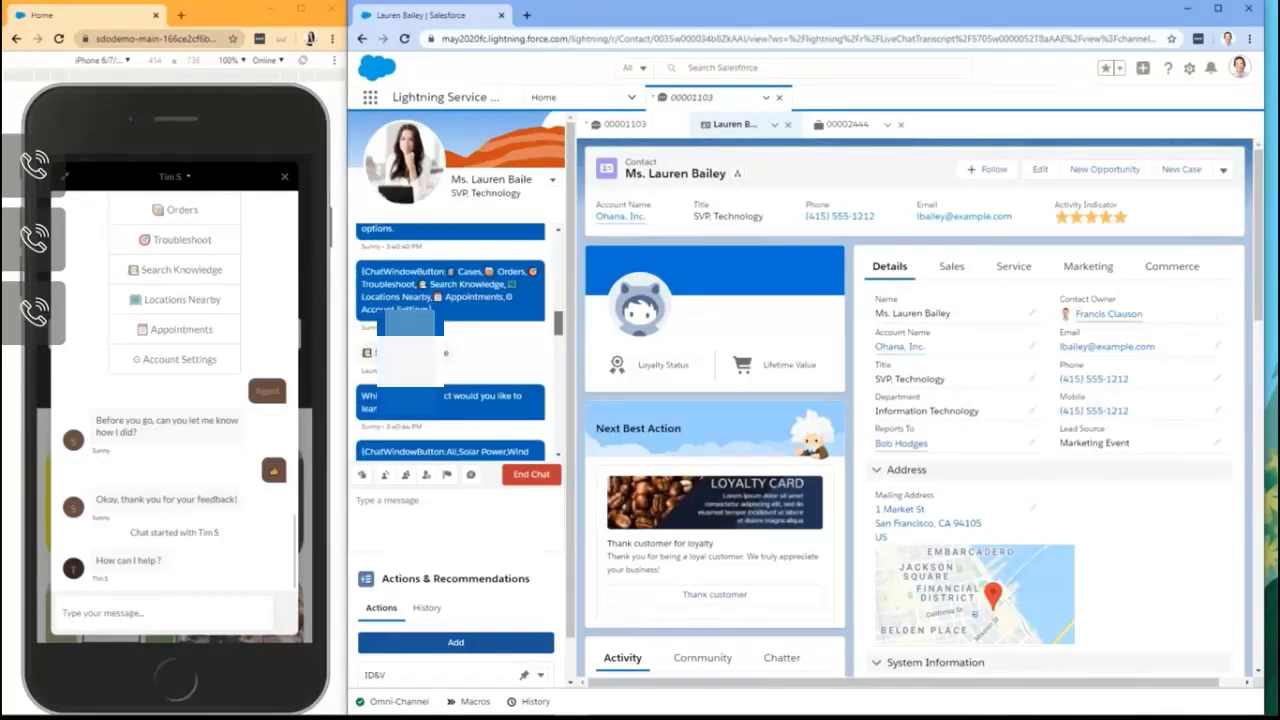
pyautogui.scroll(-5, 450, 340)
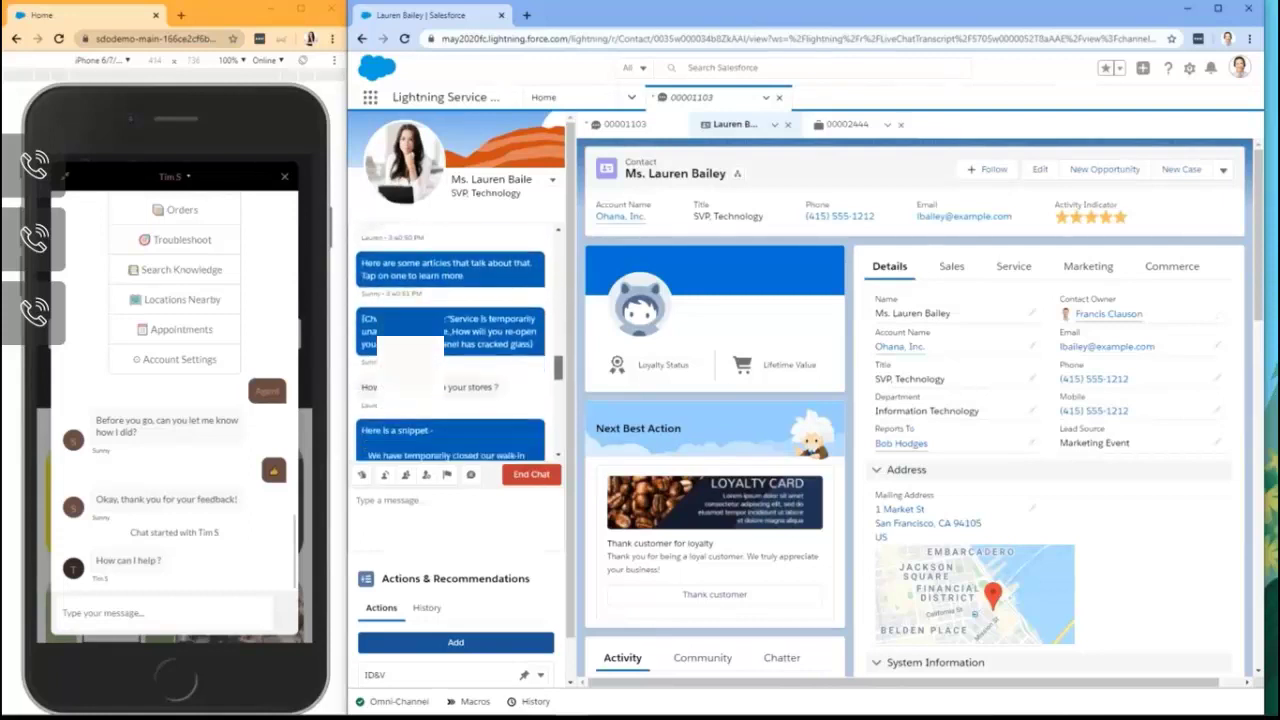
pyautogui.scroll(-5, 450, 340)
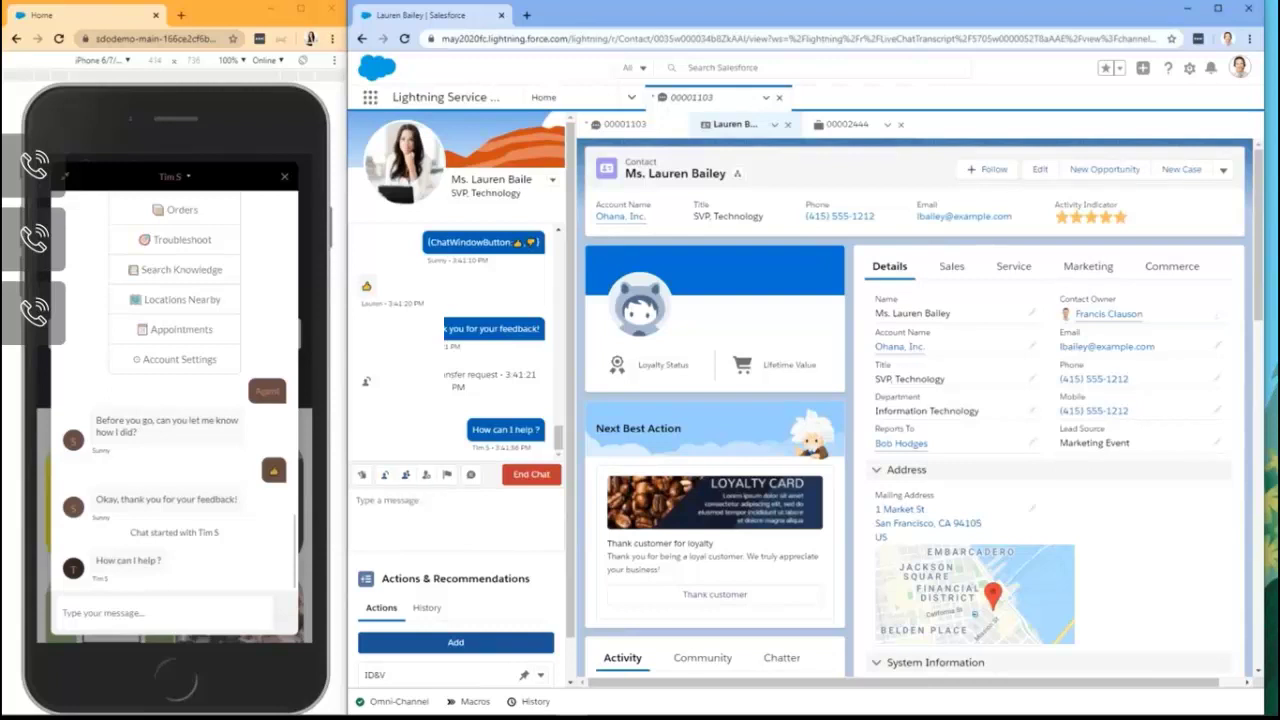
pyautogui.click(470, 474)
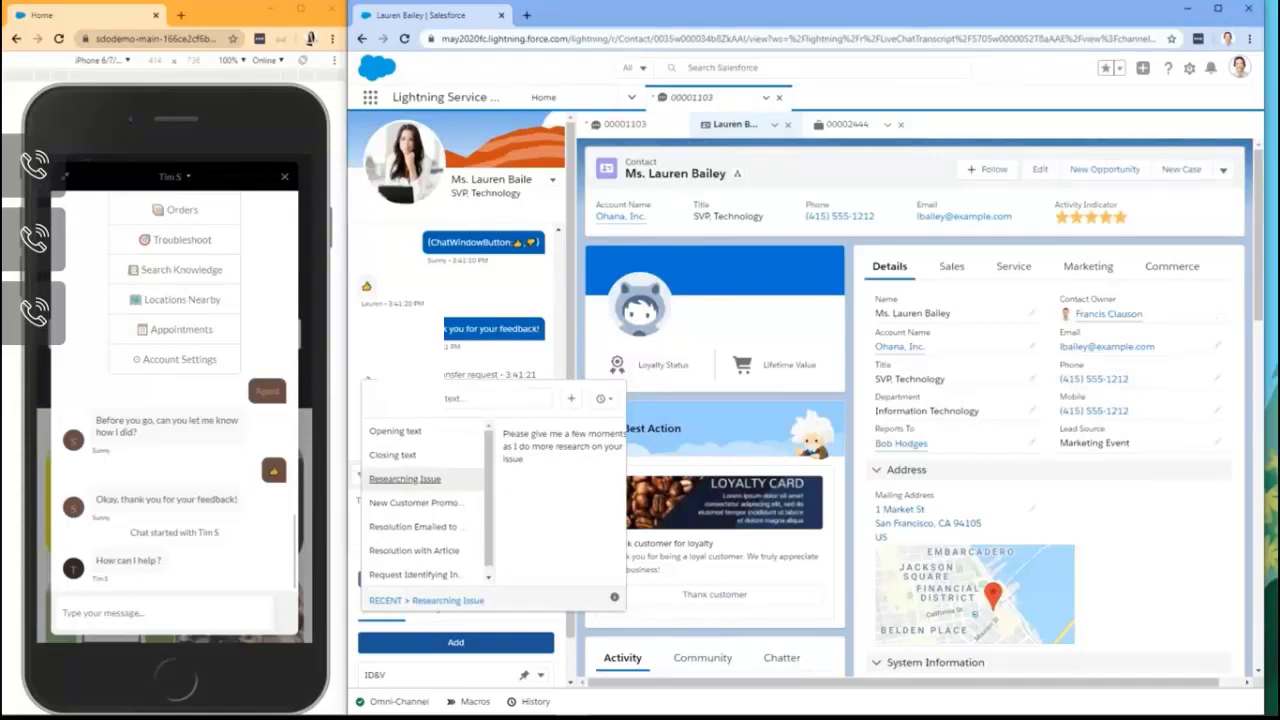
# Step: Send the Researching Issue quick text to the customer, then go to the Home dashboard
pyautogui.press('Return')
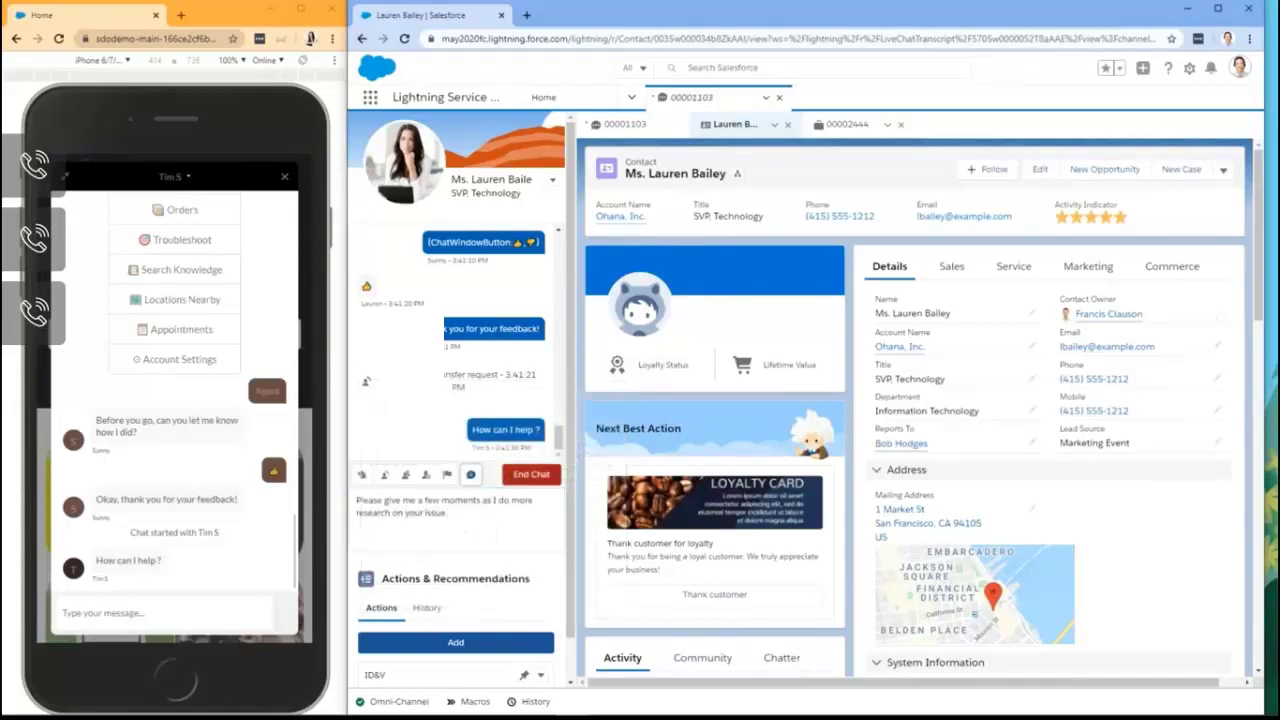
pyautogui.press('Return')
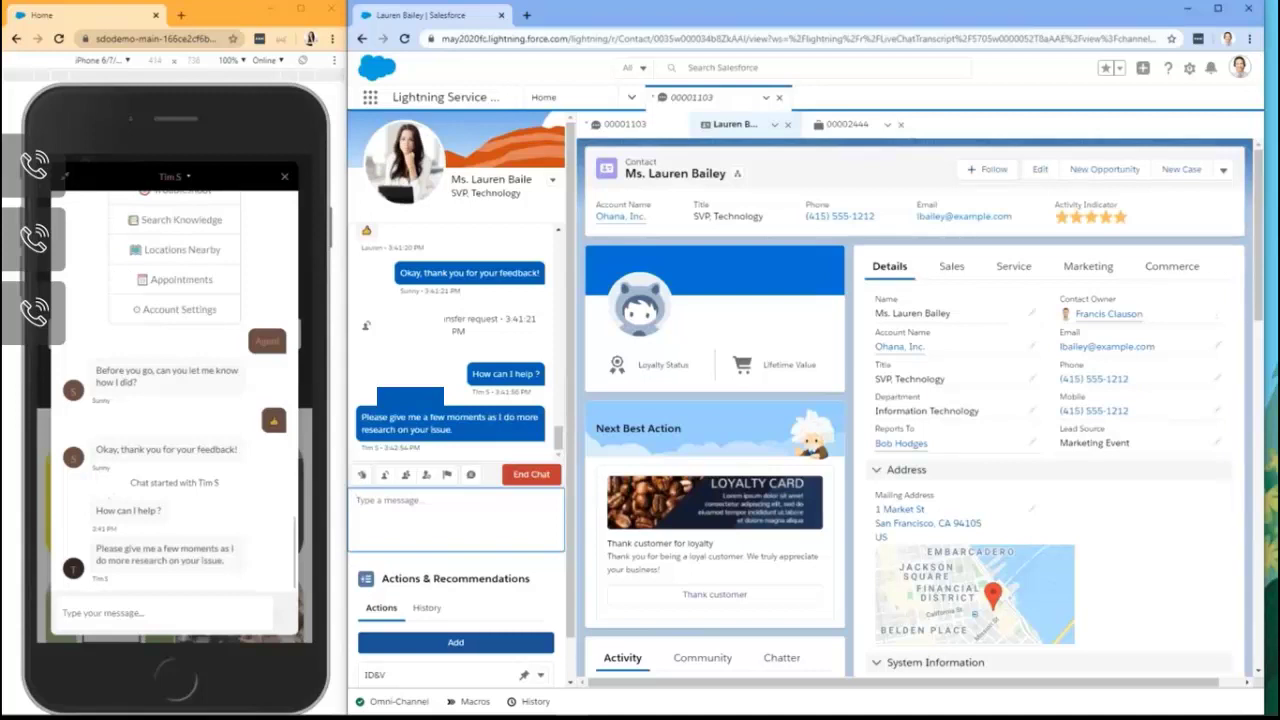
pyautogui.click(631, 97)
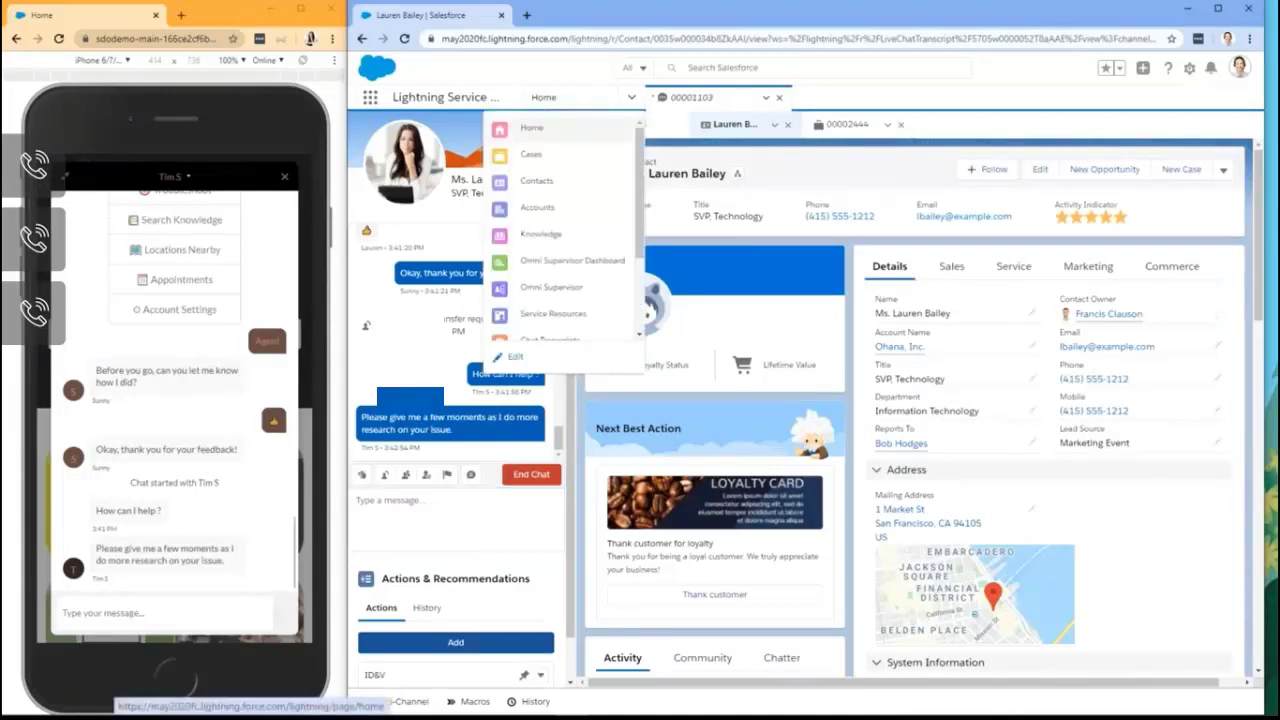
pyautogui.click(531, 127)
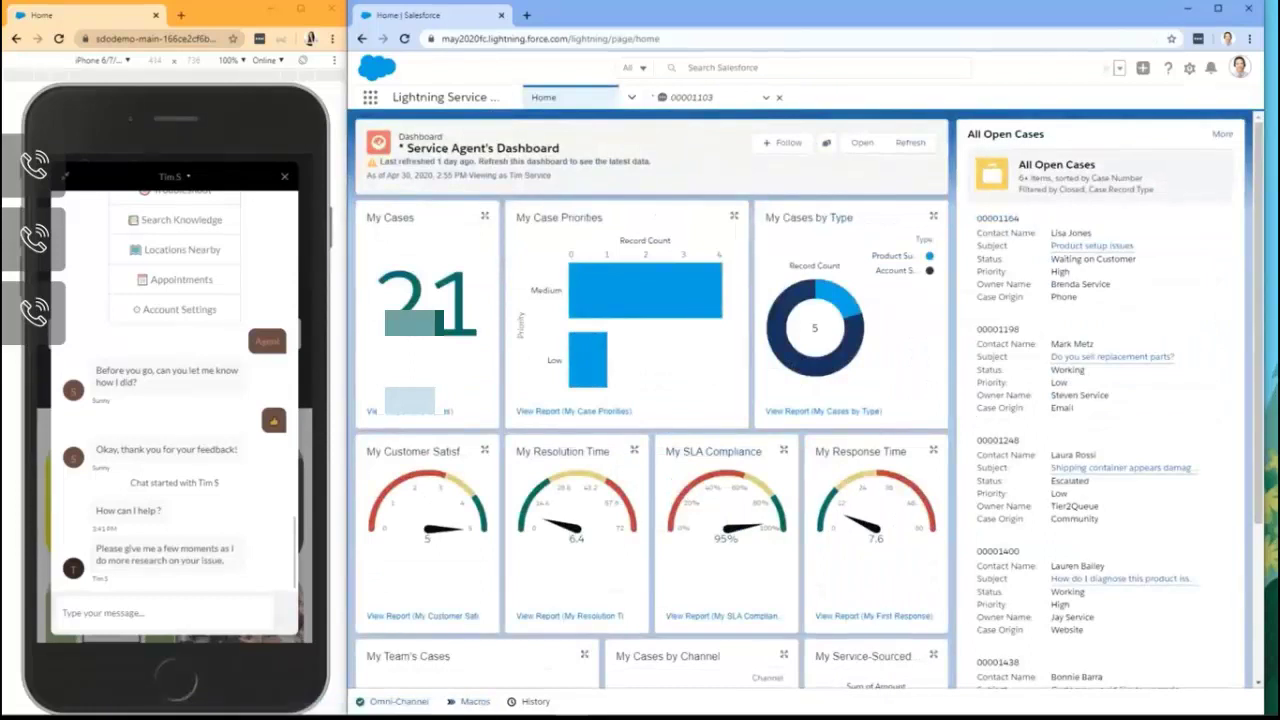